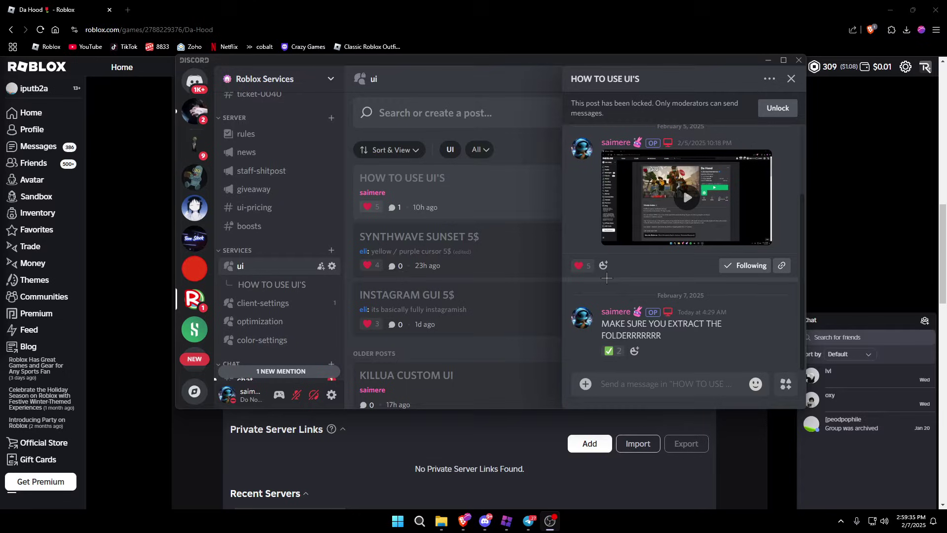
pyautogui.scroll(-4, 452, 239)
pyautogui.scroll(-3, 452, 238)
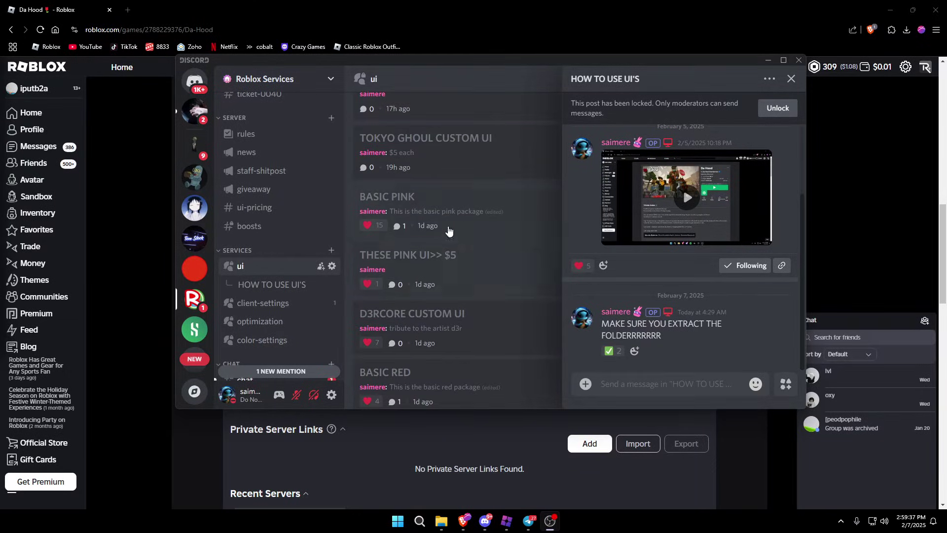
# Step: Open the BASIC PINK post and save its flagged pink_ui zip attachment into Downloads
pyautogui.click(459, 215)
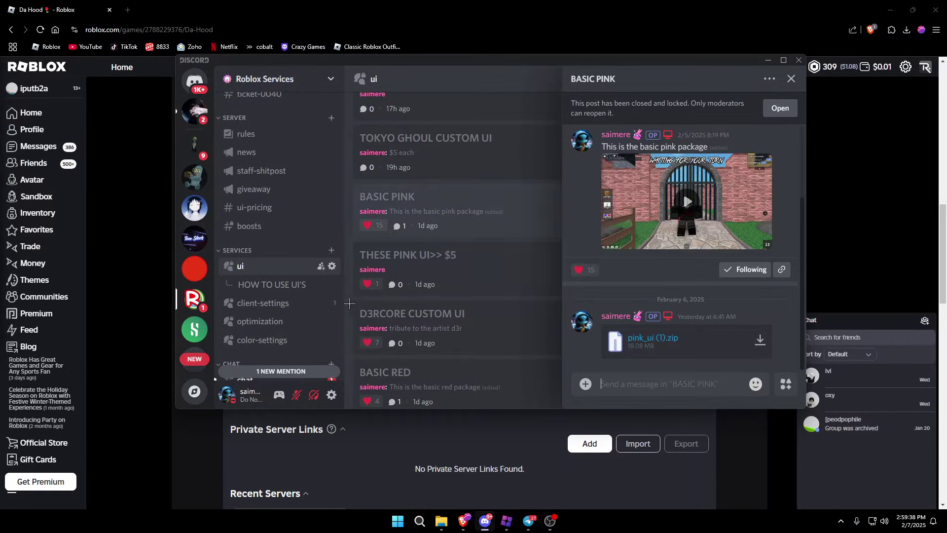
pyautogui.click(656, 341)
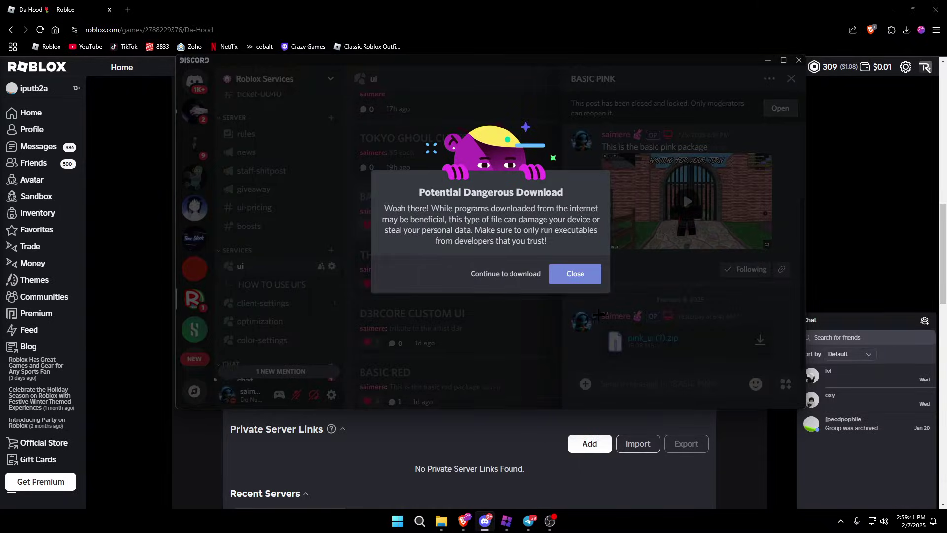
pyautogui.click(505, 273)
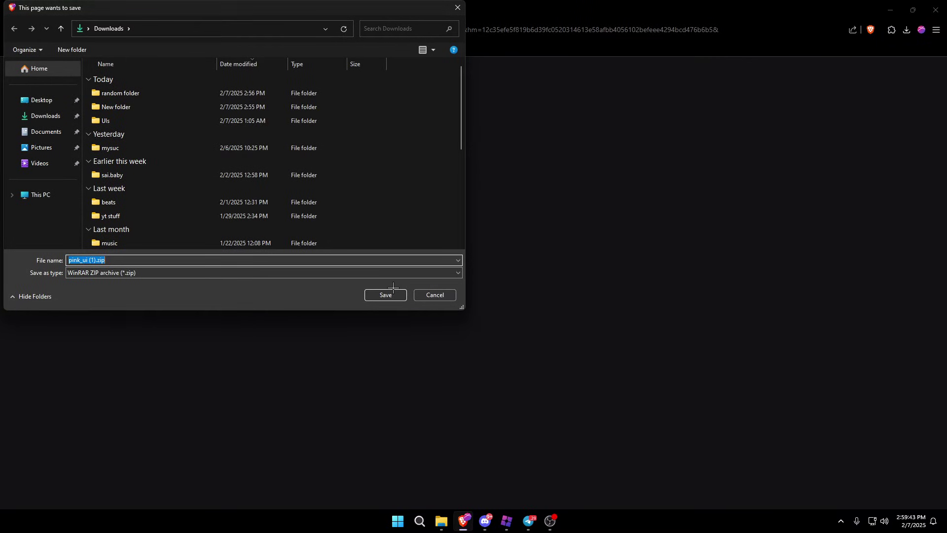
pyautogui.click(385, 294)
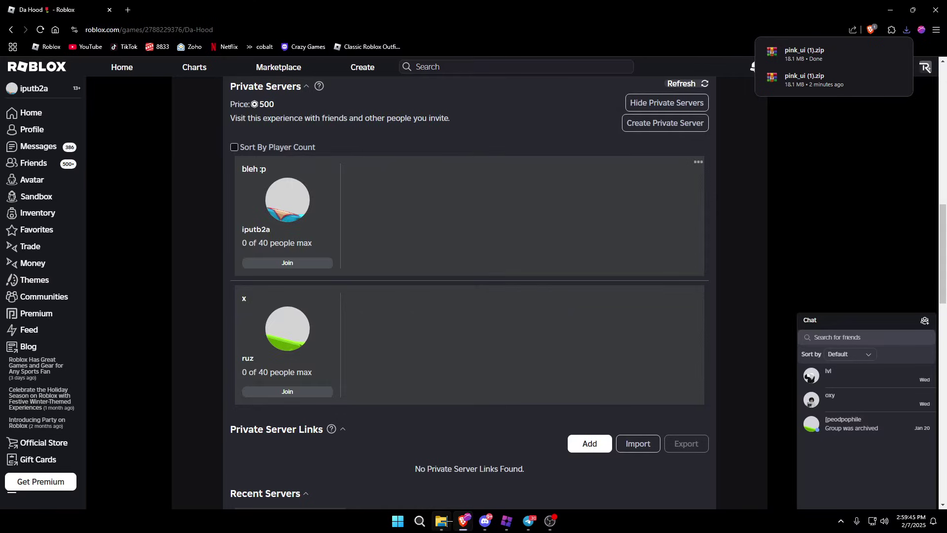
# Step: Extract pink_ui (1).zip in Downloads with WinRAR into its own pink_ui (1) folder
pyautogui.click(443, 521)
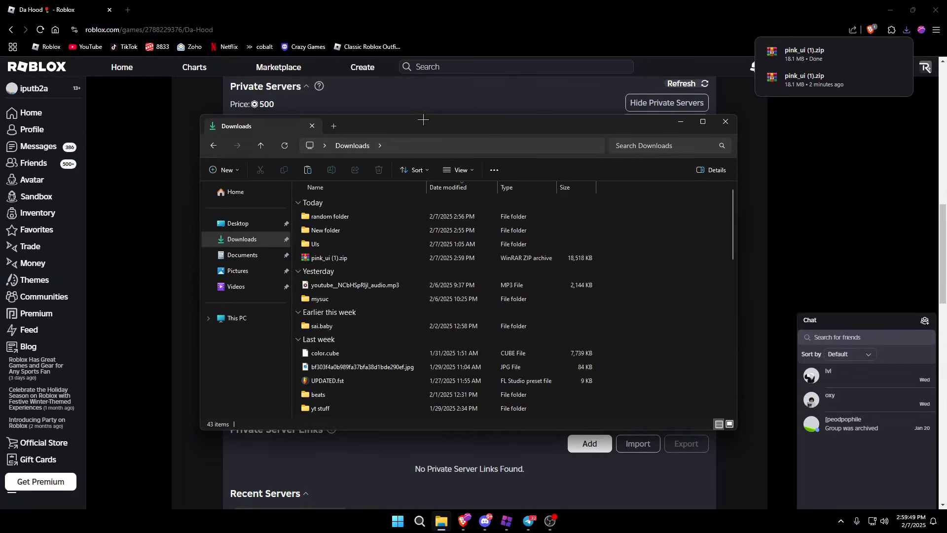
pyautogui.moveTo(449, 124); pyautogui.dragTo(491, 116)
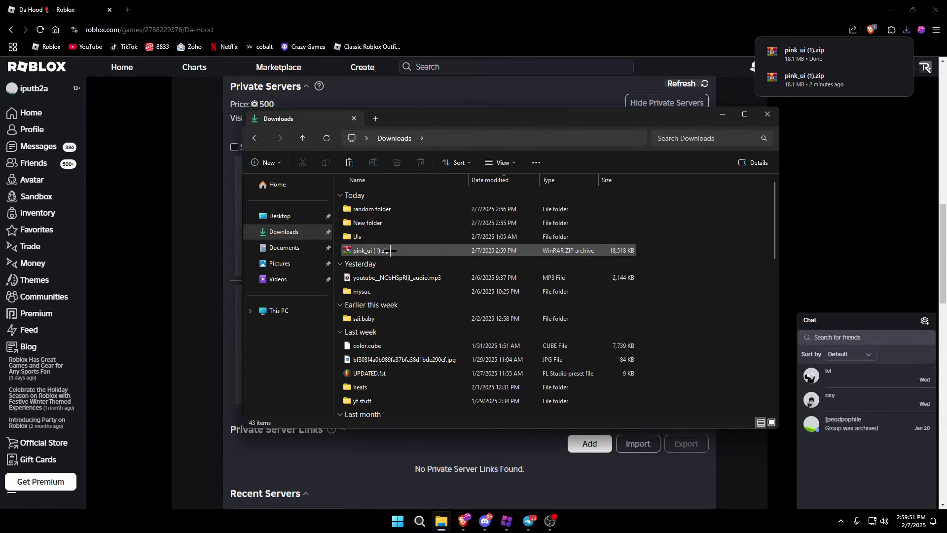
pyautogui.click(374, 251)
pyautogui.rightClick(374, 250)
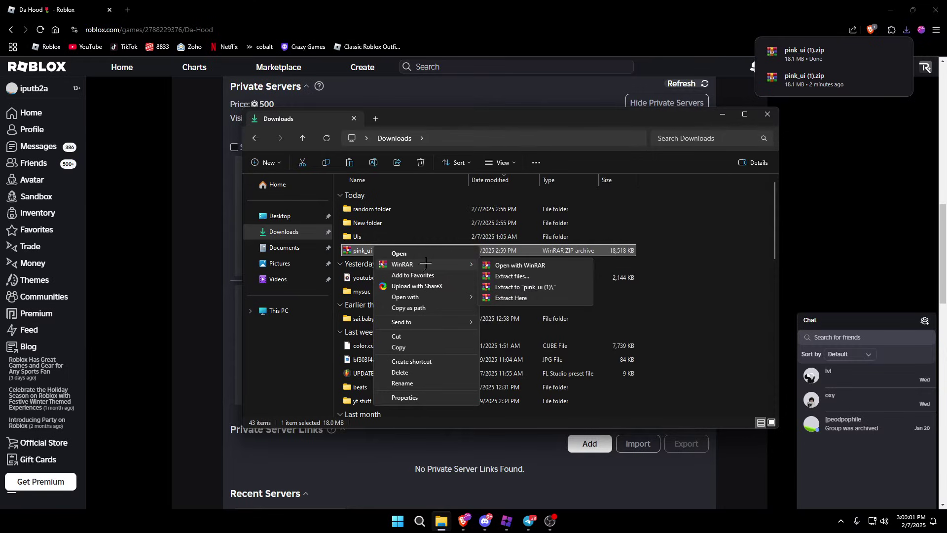
pyautogui.click(511, 297)
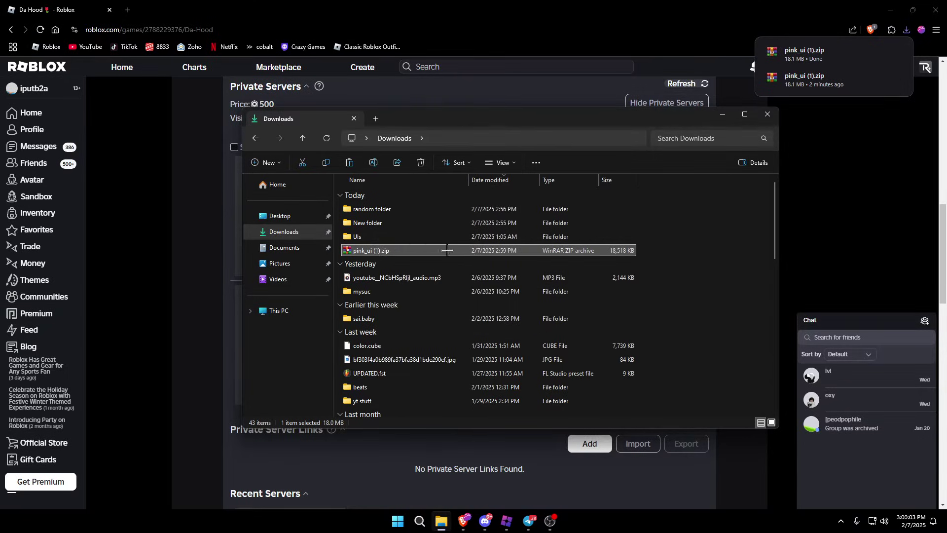
# Step: Delete the ExtraContent folder from pink_ui (1), leaving only the content folder
pyautogui.doubleClick(366, 265)
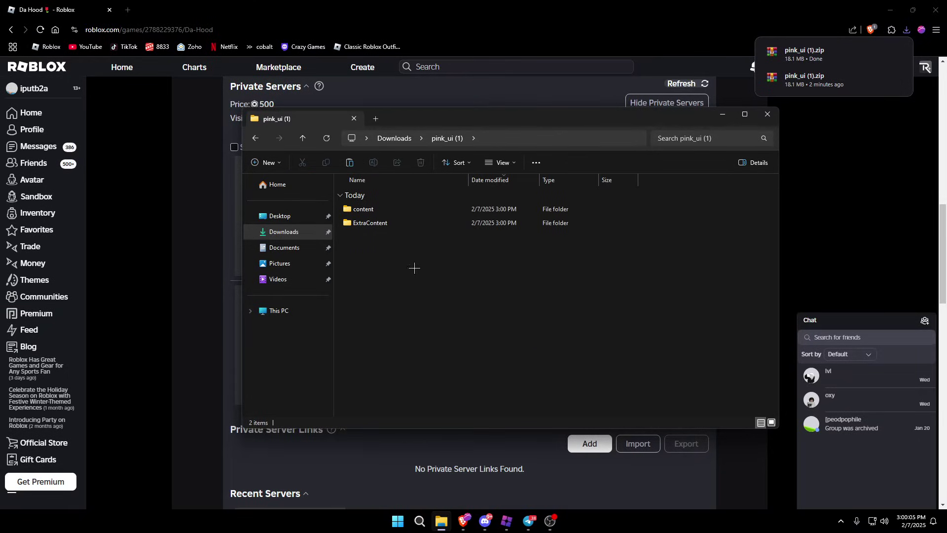
pyautogui.moveTo(405, 236); pyautogui.dragTo(380, 220)
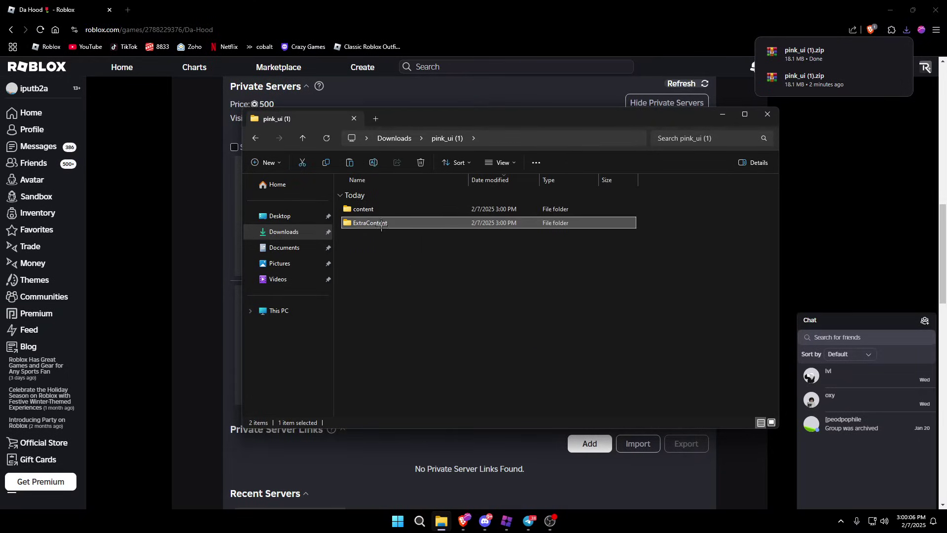
pyautogui.click(420, 163)
pyautogui.click(374, 209)
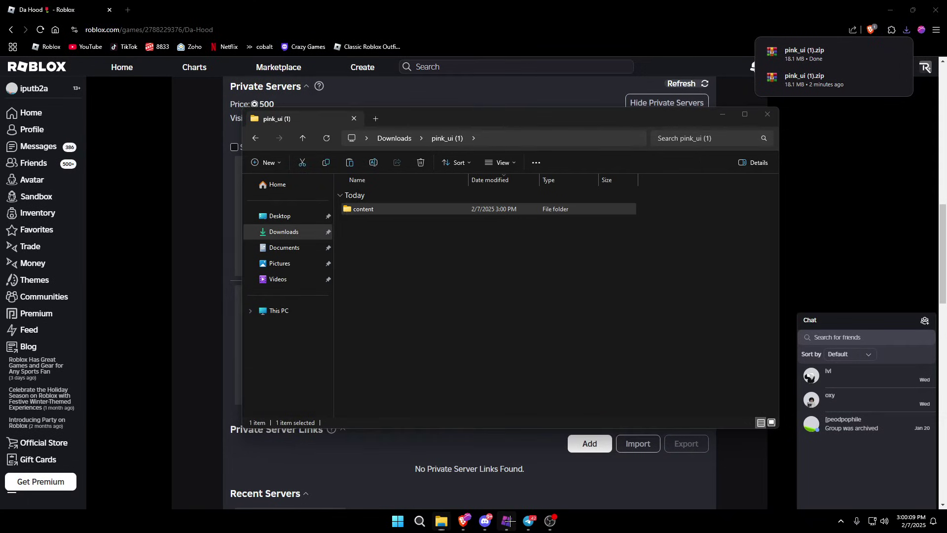
pyautogui.click(508, 520)
# Step: Find the Roblox Player install folder through Start search and the shortcut's file location
pyautogui.moveTo(445, 122)
pyautogui.mouseDown()
pyautogui.moveTo(413, 170)
pyautogui.moveTo(429, 109)
pyautogui.moveTo(420, 108)
pyautogui.mouseUp()
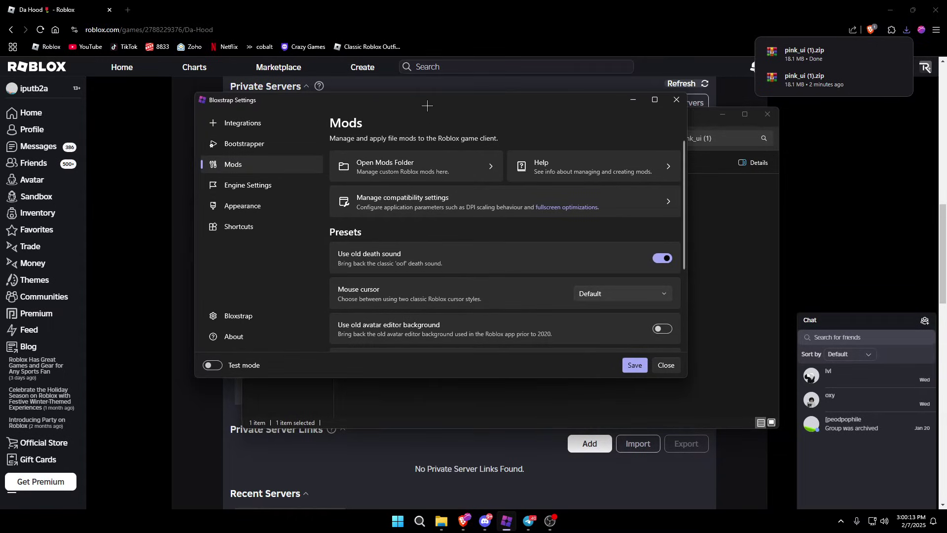
pyautogui.press('super')
pyautogui.rightClick(338, 291)
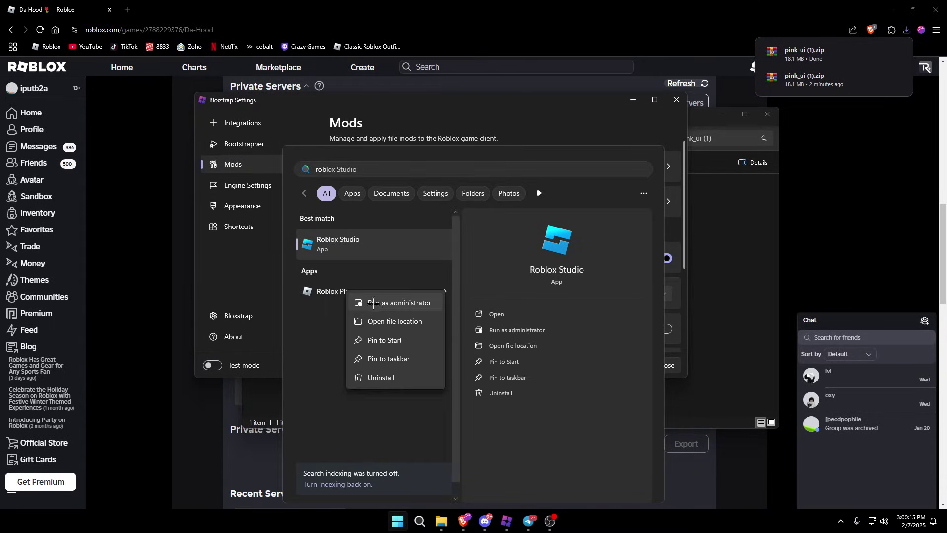
pyautogui.click(385, 321)
pyautogui.rightClick(383, 208)
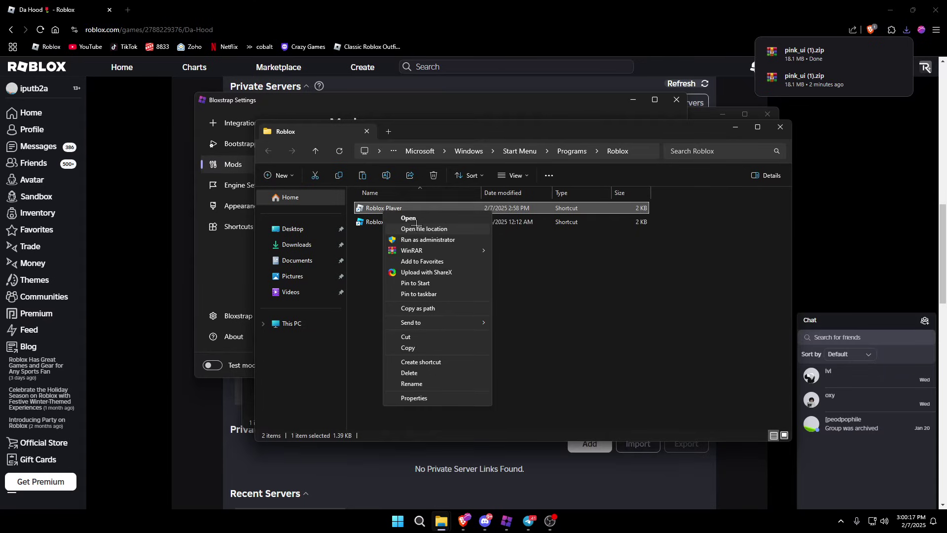
pyautogui.click(418, 228)
pyautogui.scroll(-3, 415, 281)
pyautogui.scroll(1, 399, 280)
pyautogui.scroll(3, 398, 281)
# Step: Open the Roblox version's content folder and select its textures folder
pyautogui.doubleClick(380, 219)
pyautogui.moveTo(424, 131); pyautogui.dragTo(393, 125)
pyautogui.moveTo(370, 311); pyautogui.dragTo(348, 285)
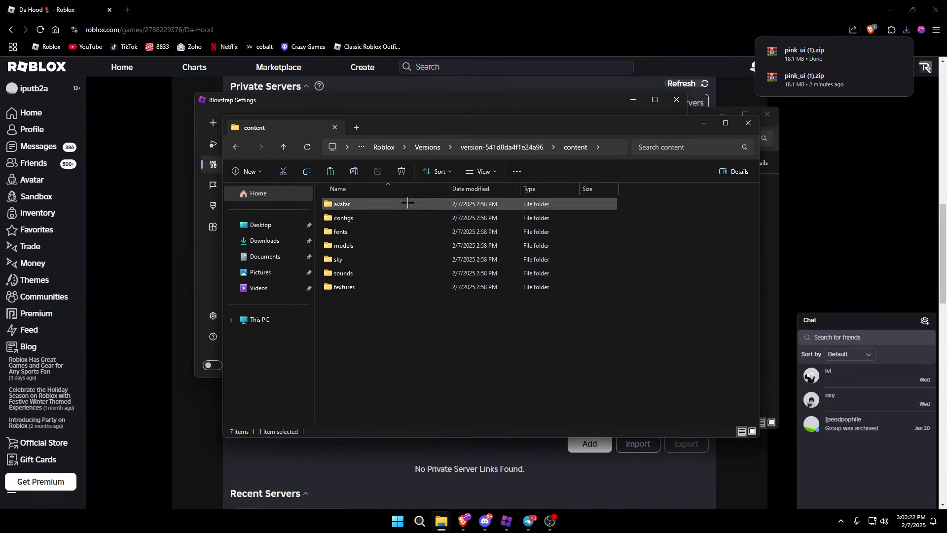
pyautogui.moveTo(420, 128); pyautogui.dragTo(391, 135)
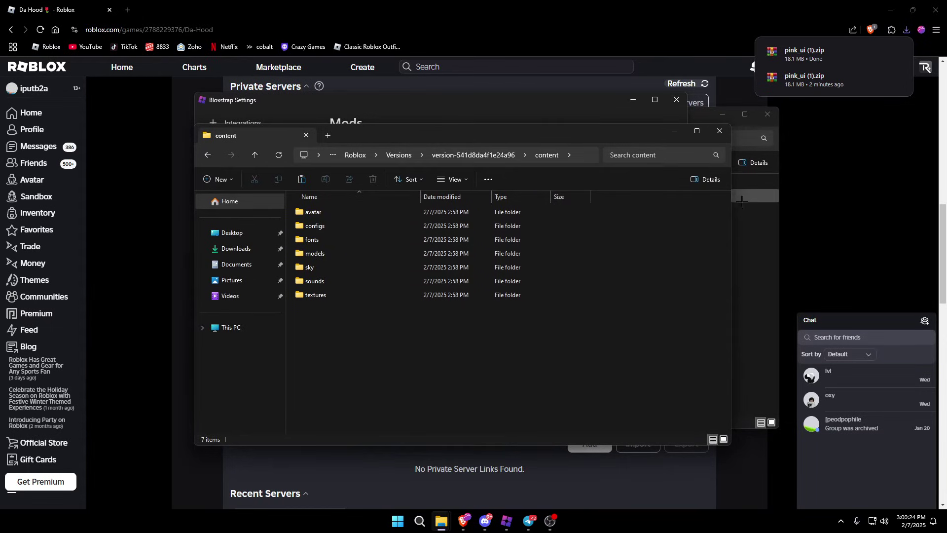
pyautogui.hotkey('alt', 'Tab')
pyautogui.hotkey('alt', 'Tab')
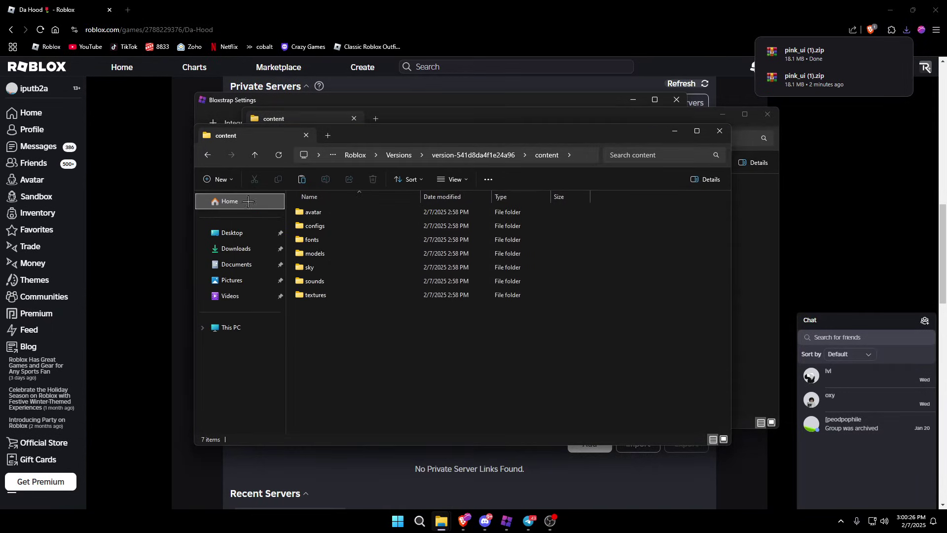
# Step: Close the Roblox content window, open Bloxstrap's Modifications folder, and select pink_ui's content folder
pyautogui.click(719, 132)
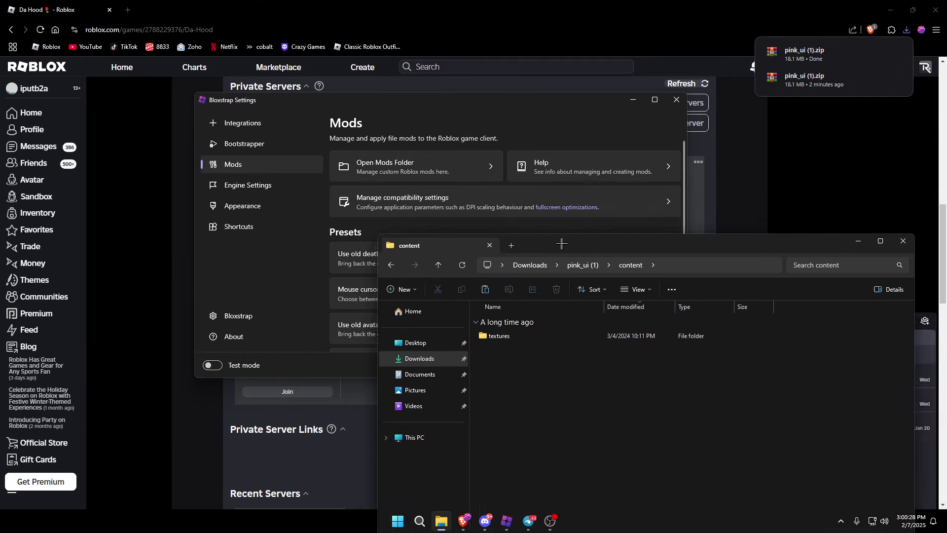
pyautogui.moveTo(420, 118); pyautogui.dragTo(577, 192)
pyautogui.click(414, 167)
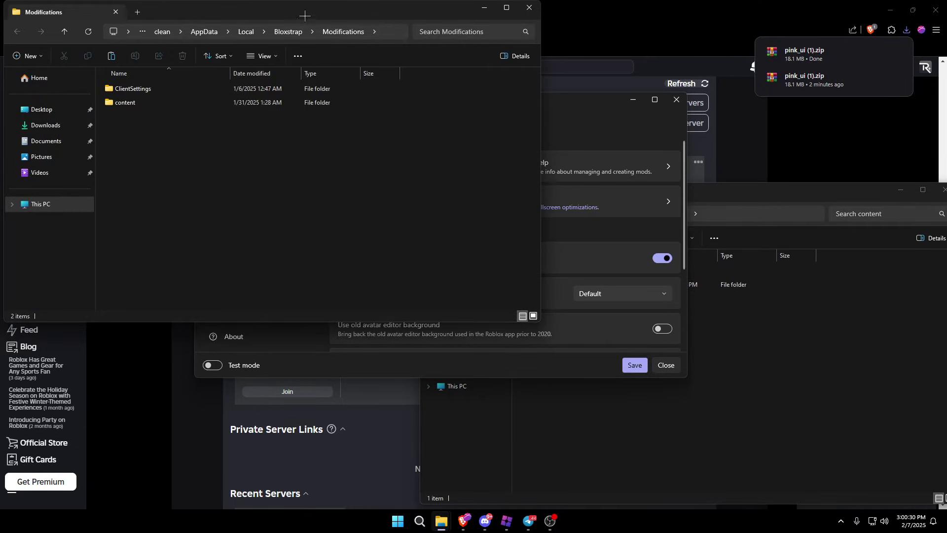
pyautogui.moveTo(222, 15); pyautogui.dragTo(415, 69)
pyautogui.click(776, 392)
pyautogui.moveTo(583, 310); pyautogui.dragTo(533, 293)
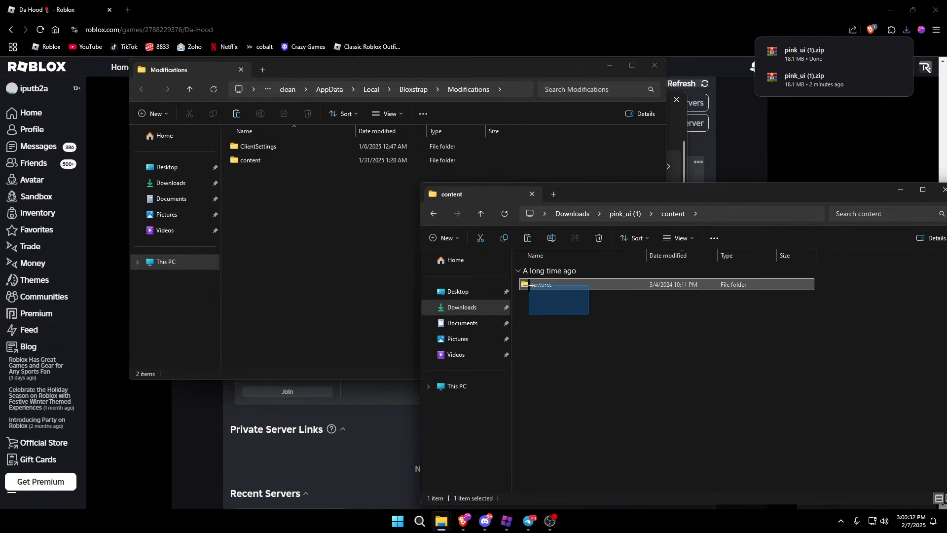
pyautogui.click(434, 213)
pyautogui.moveTo(571, 357); pyautogui.dragTo(530, 291)
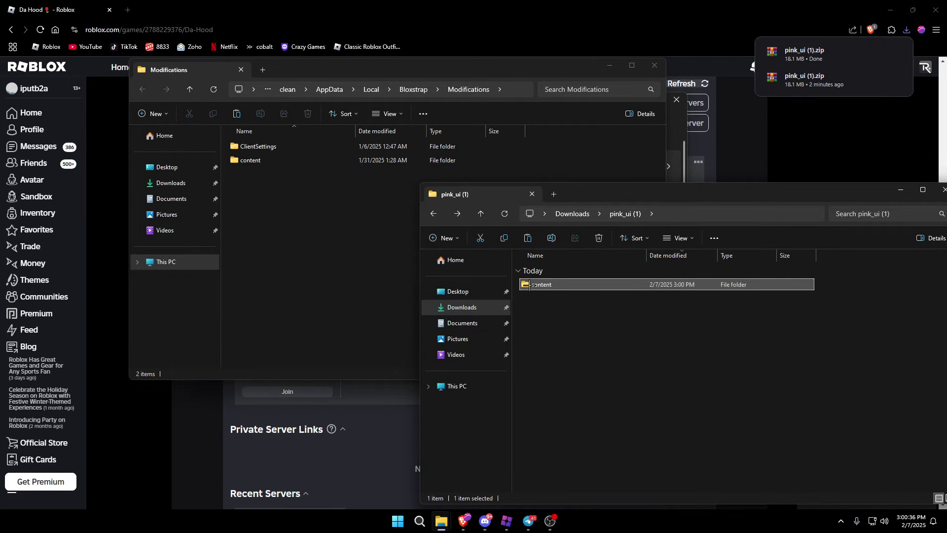
# Step: Paste the content folder into Modifications, replacing existing files, and close both folder windows
pyautogui.click(281, 245)
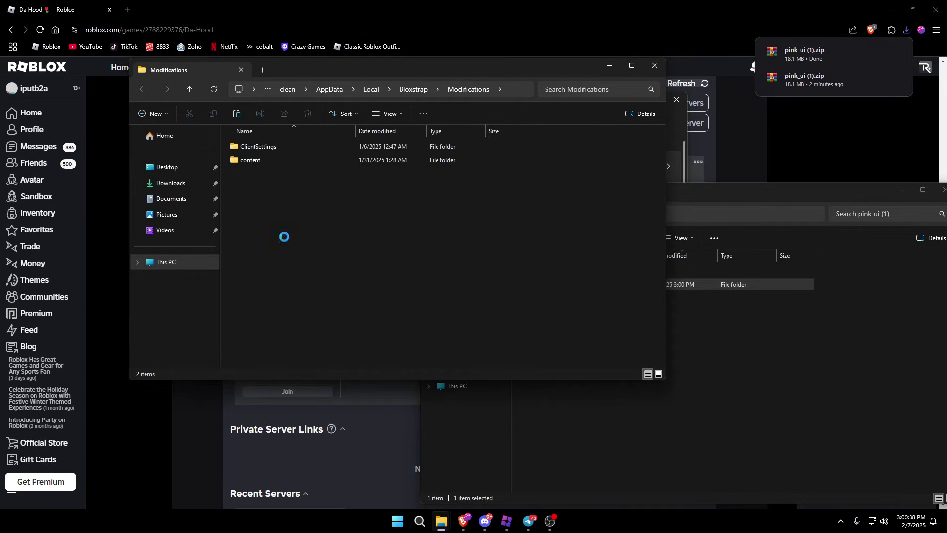
pyautogui.hotkey('ctrl', 'v')
pyautogui.click(455, 180)
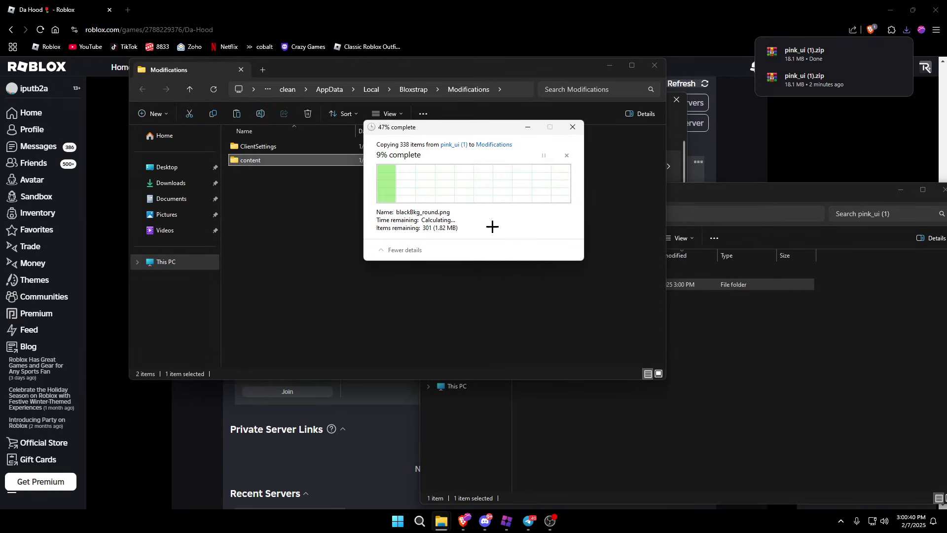
pyautogui.click(705, 210)
pyautogui.moveTo(704, 209); pyautogui.dragTo(529, 178)
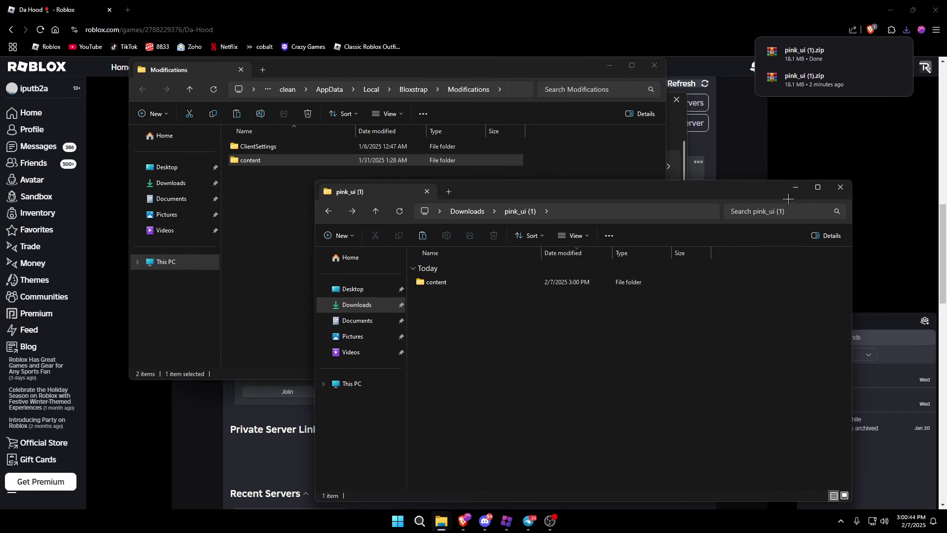
pyautogui.click(839, 187)
pyautogui.click(654, 65)
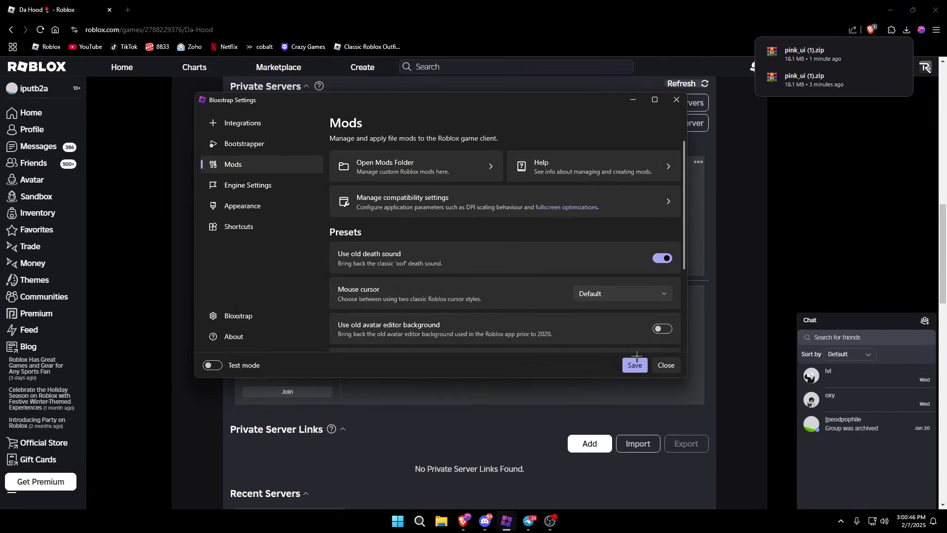
# Step: Save the Bloxstrap mod settings and join Da Hood, launching it through Bloxstrap
pyautogui.click(634, 364)
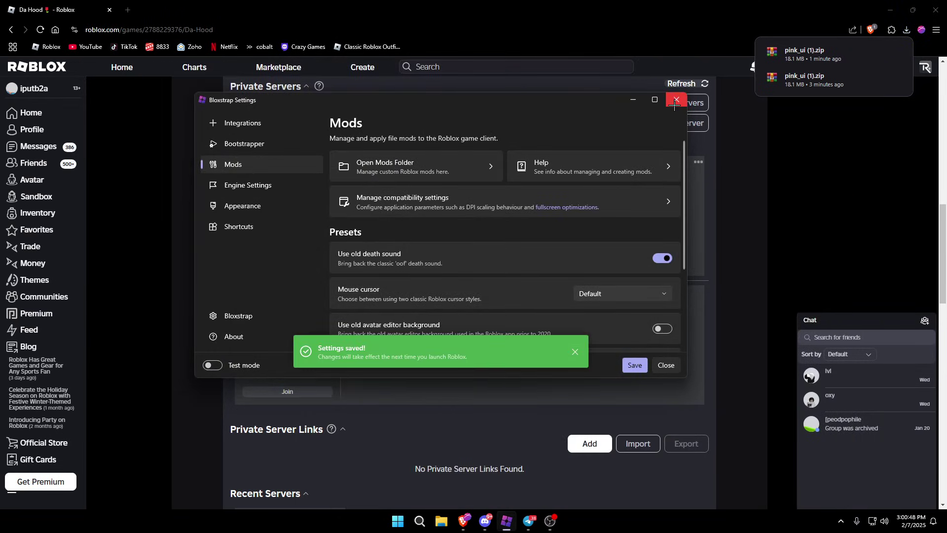
pyautogui.click(675, 101)
pyautogui.click(287, 262)
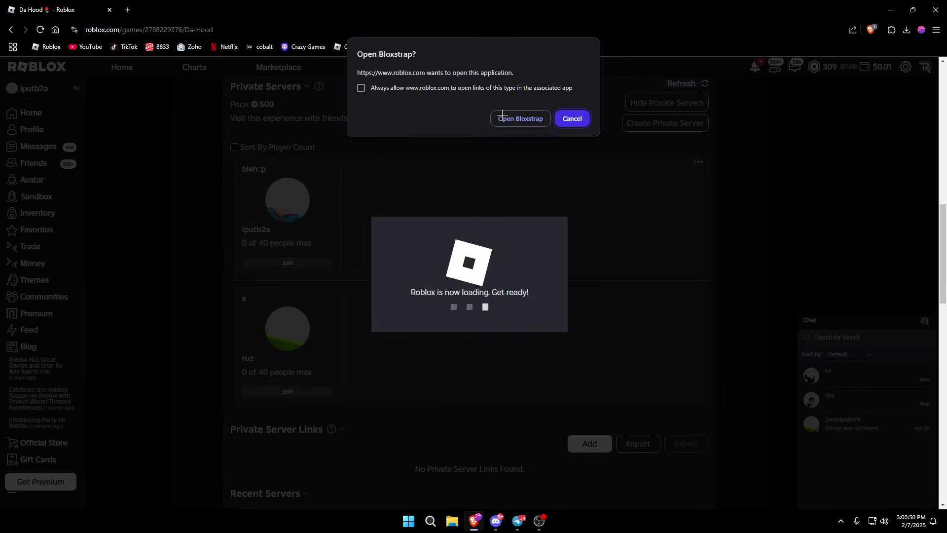
pyautogui.click(521, 118)
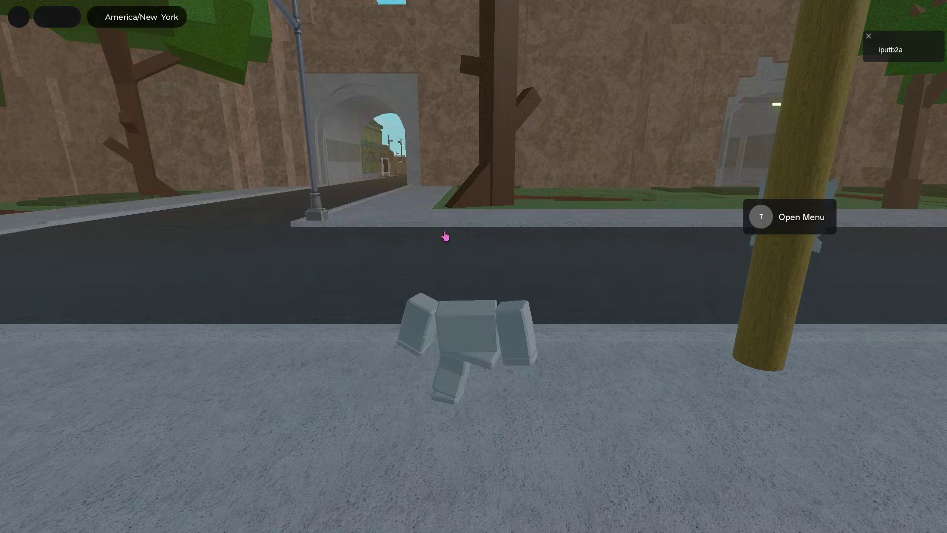
# Step: Check the pink emote wheel and the in-game Settings menu in Da Hood
pyautogui.press('.')
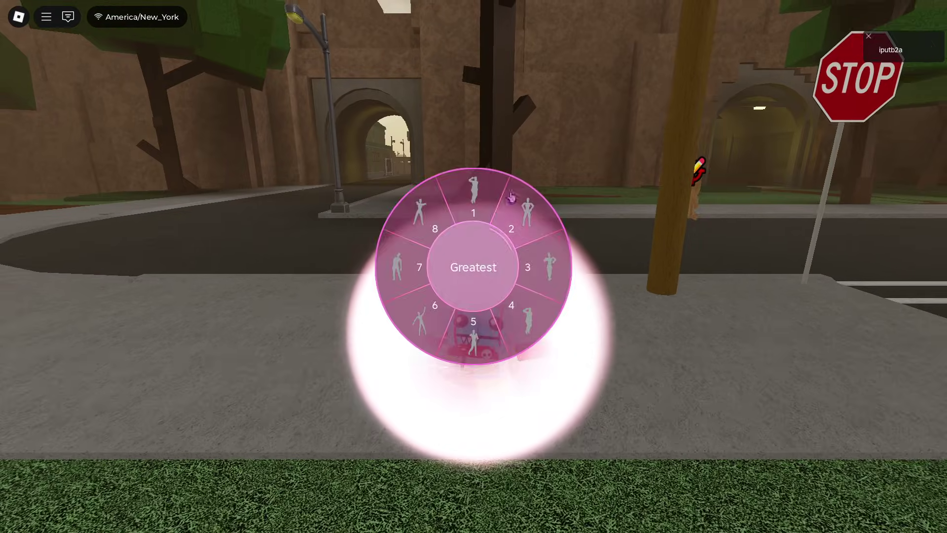
pyautogui.press('.')
pyautogui.press('Escape')
pyautogui.click(390, 164)
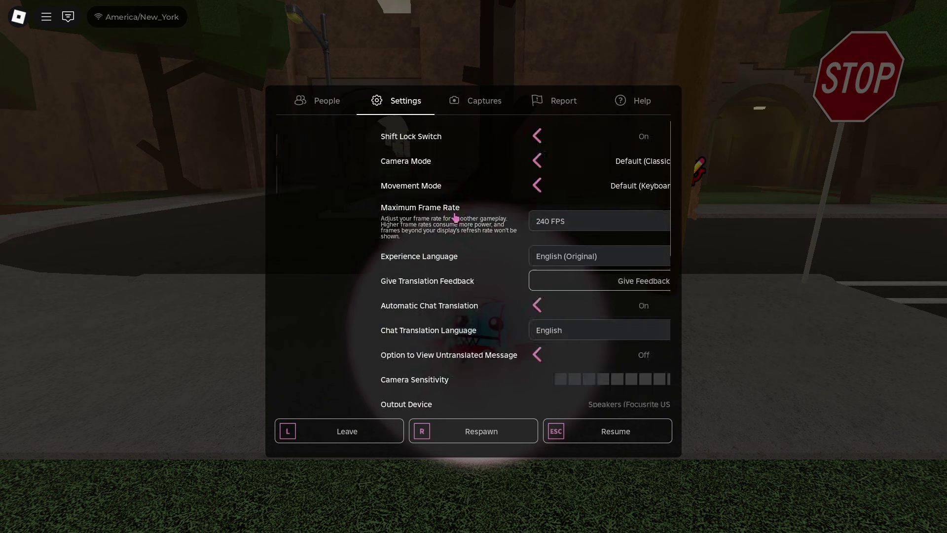
pyautogui.press('Escape')
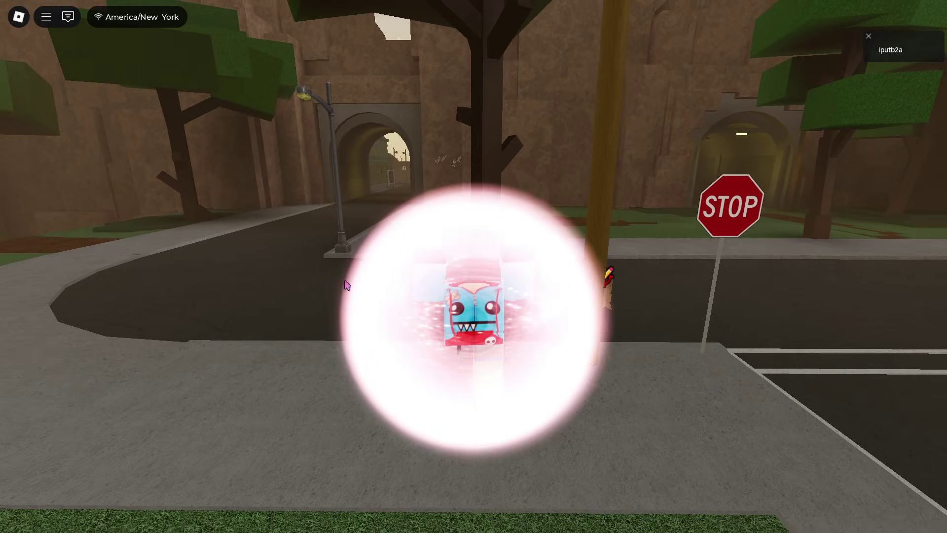